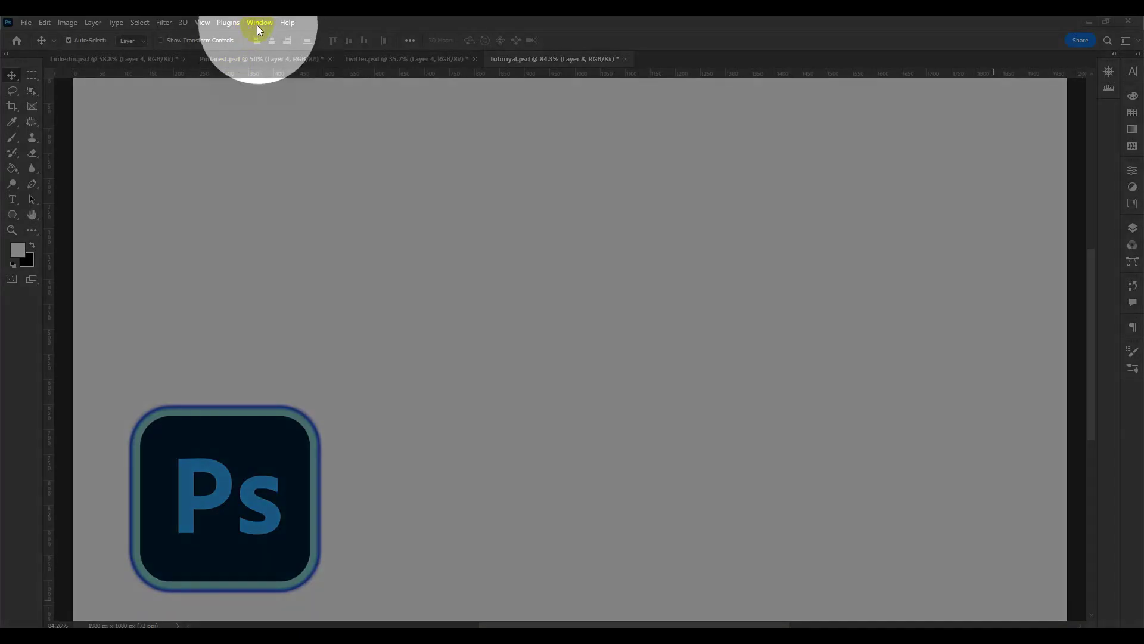
# - Show the Layers panel via the Window menu for the Tutoriyal document
pyautogui.click(258, 24)
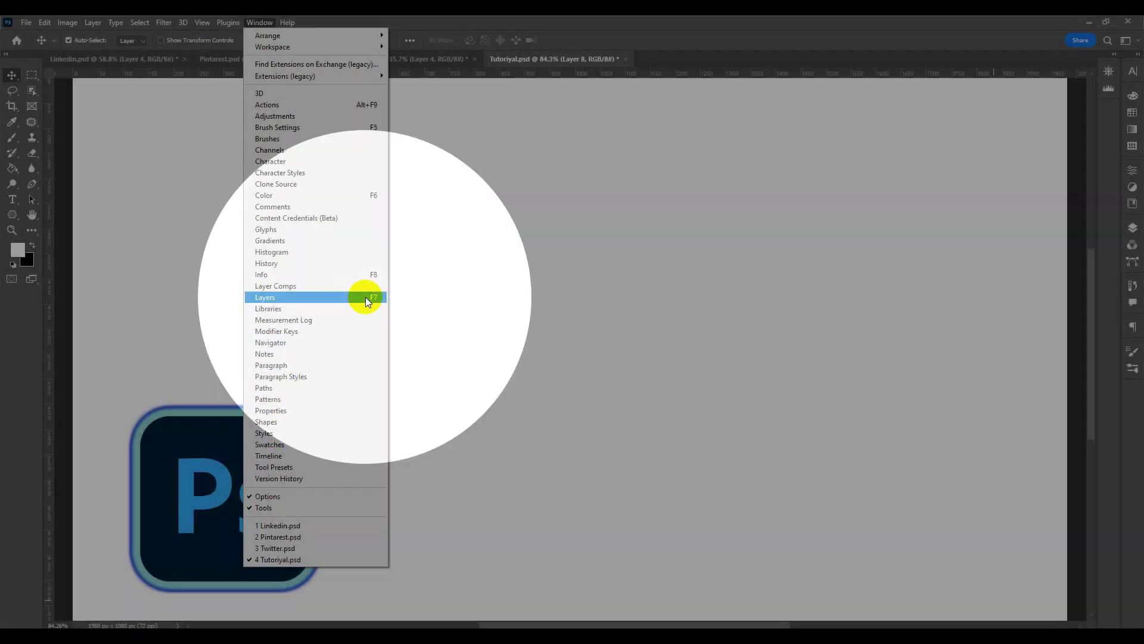
pyautogui.click(364, 297)
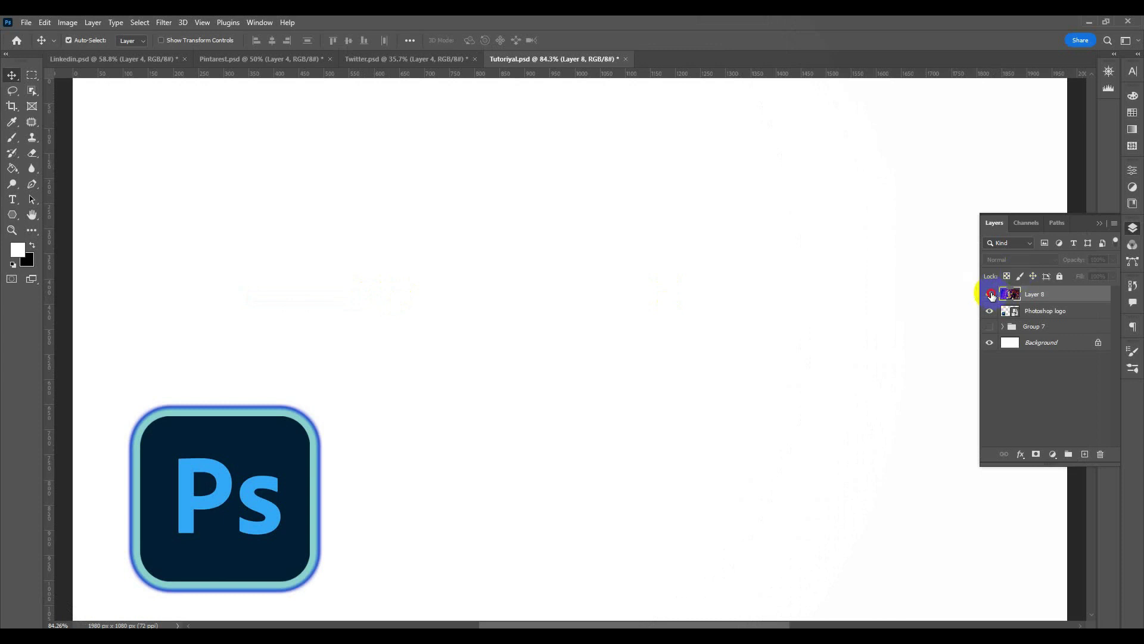
# - Turn on Layer 8's visibility to reveal the portrait and zoom to fit it
pyautogui.click(991, 295)
pyautogui.moveTo(439, 299)
pyautogui.mouseDown()
pyautogui.moveTo(521, 301)
pyautogui.moveTo(438, 300)
pyautogui.moveTo(450, 300)
pyautogui.mouseUp()
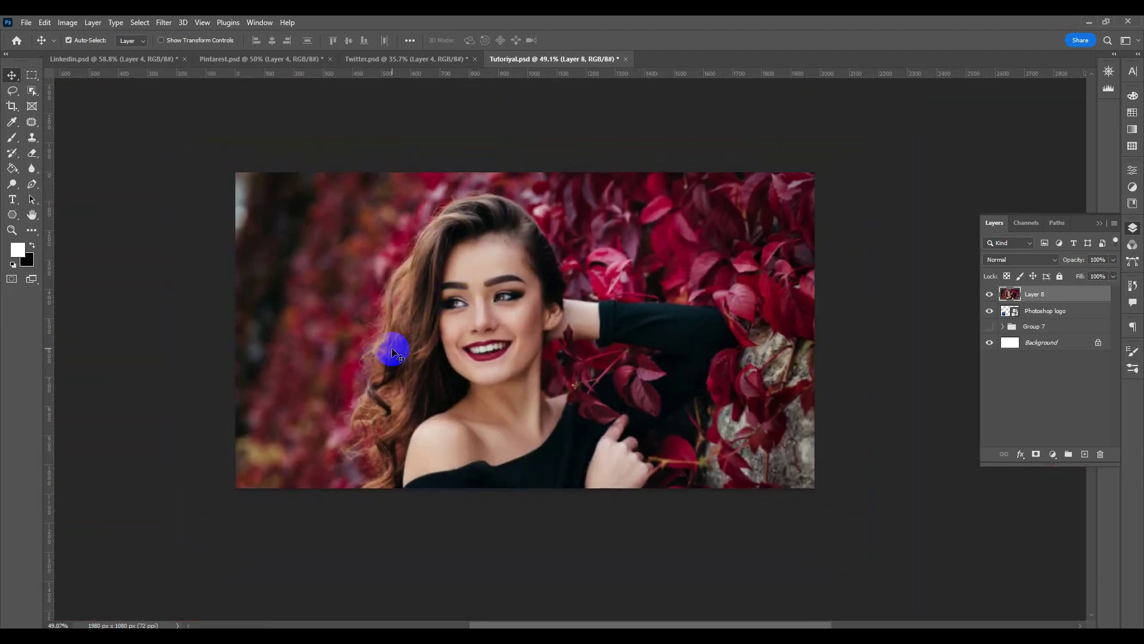
pyautogui.hotkey('ctrl', ',')
pyautogui.hotkey('ctrl', ',')
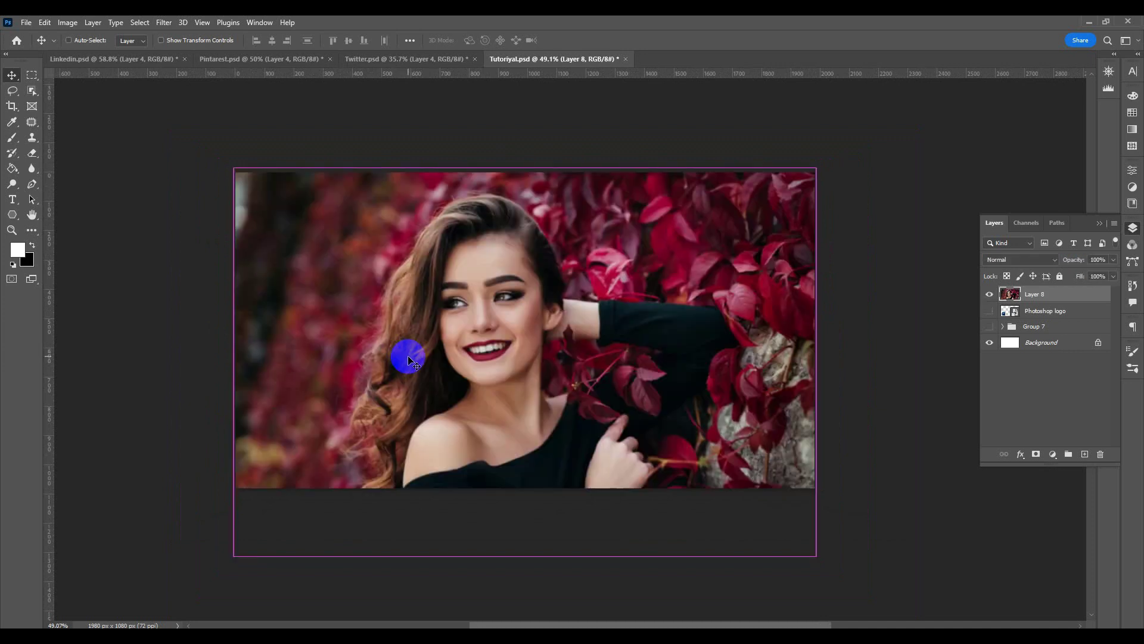
pyautogui.scroll(-2, 639, 289)
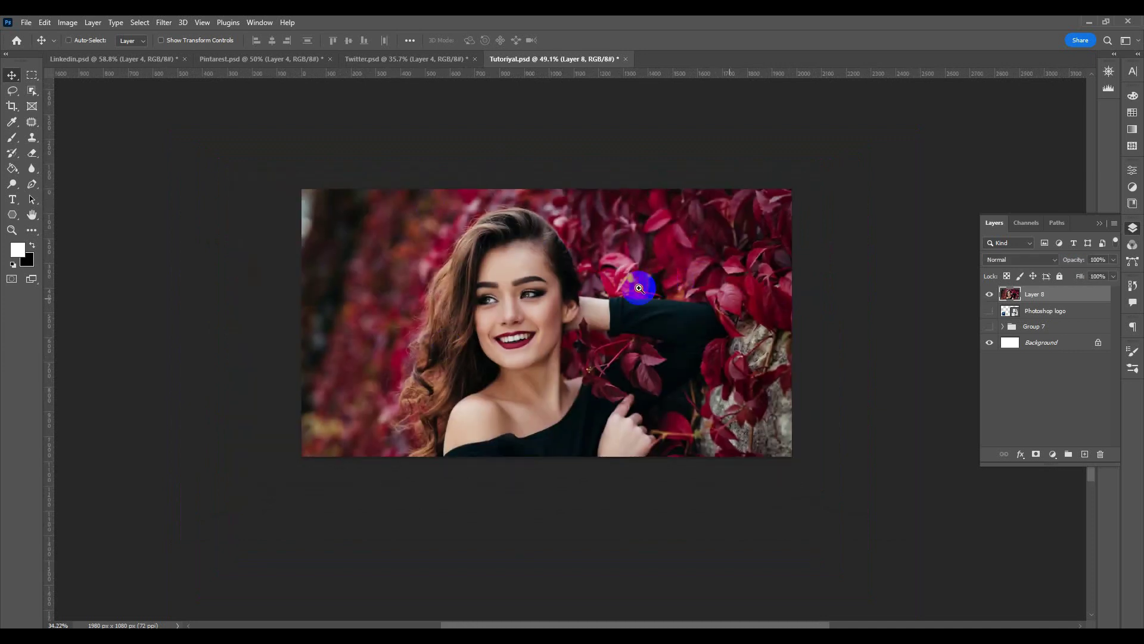
pyautogui.scroll(-3, 662, 298)
pyautogui.scroll(3, 662, 298)
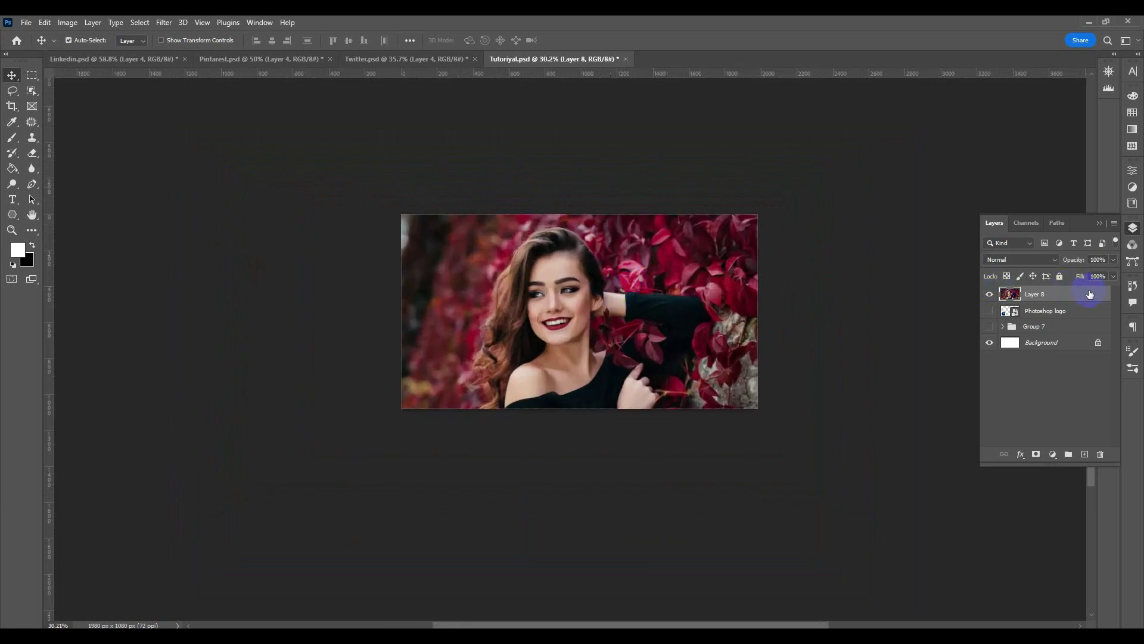
# - Duplicate Layer 8, keeping the default name Layer 8 copy 2
pyautogui.rightClick(1051, 301)
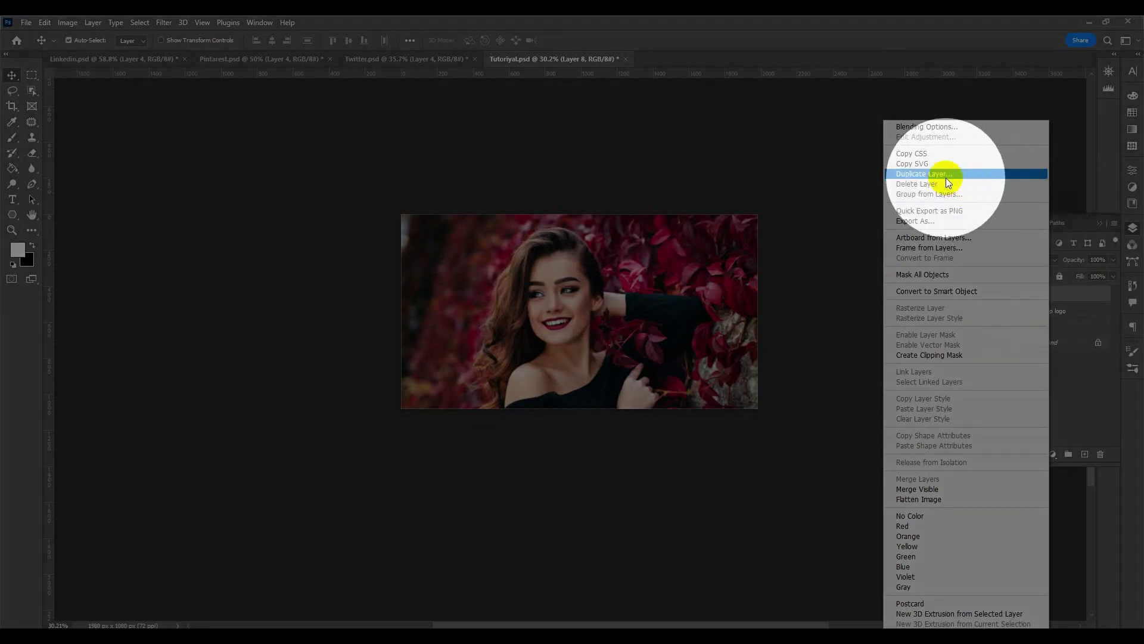
pyautogui.click(924, 174)
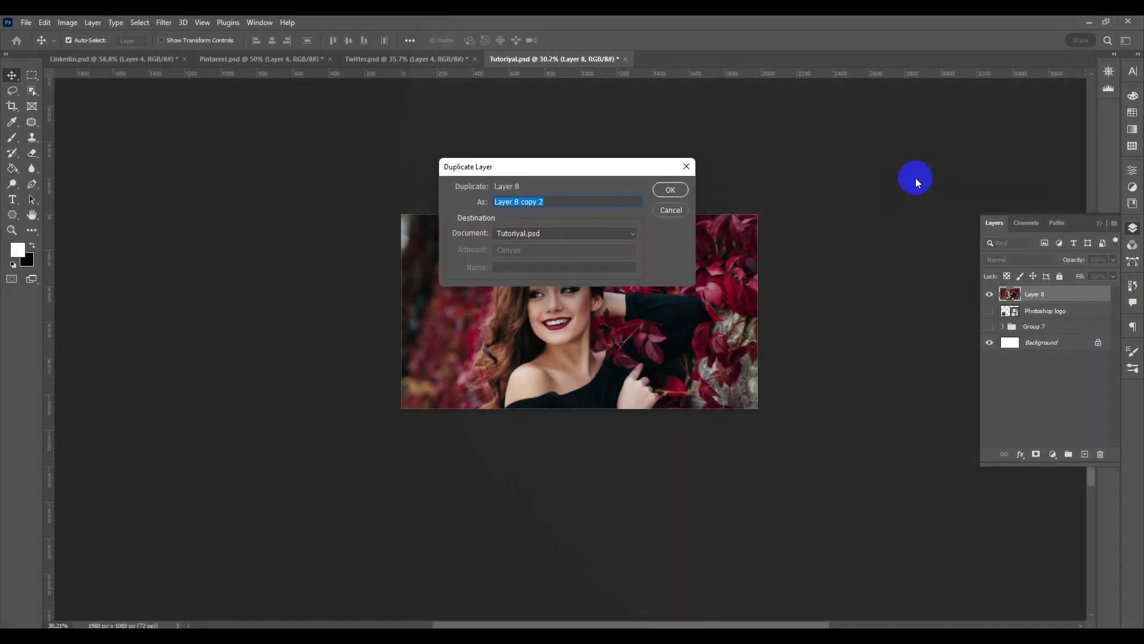
pyautogui.click(673, 191)
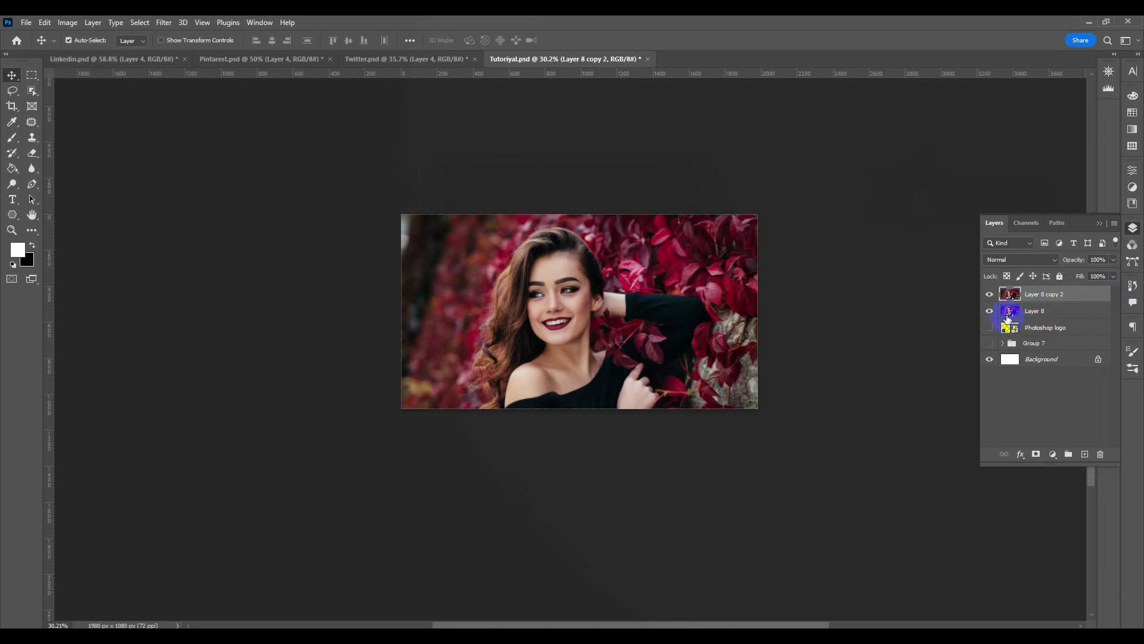
# - Apply Filter > Other > High Pass at 2.0-pixel radius, previewing on the eye
pyautogui.click(164, 22)
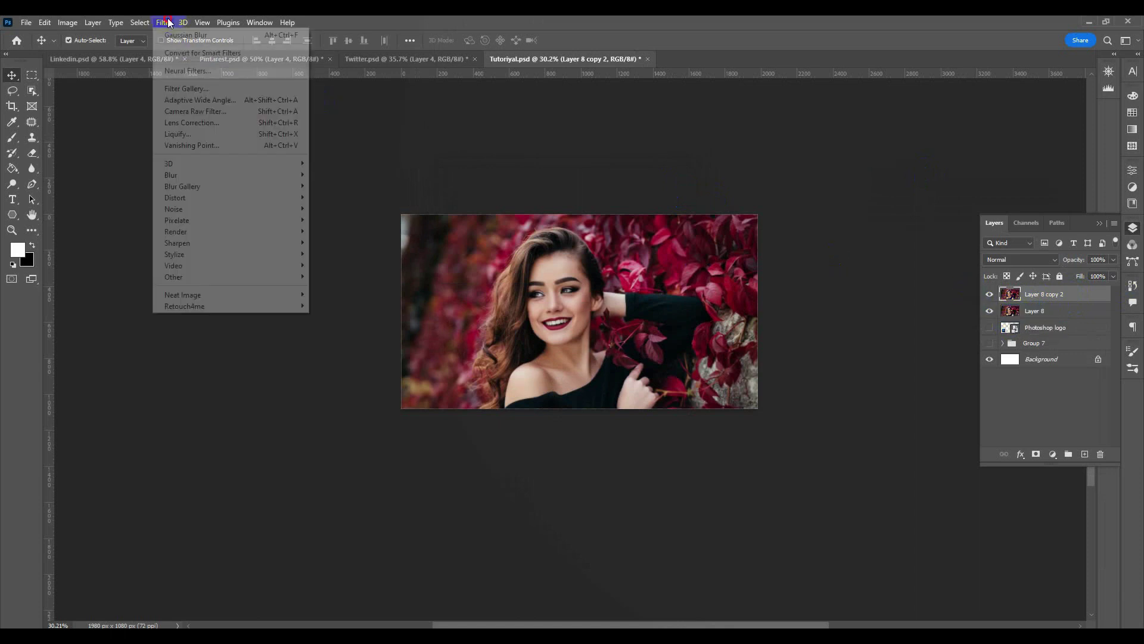
pyautogui.moveTo(228, 277)
pyautogui.click(344, 288)
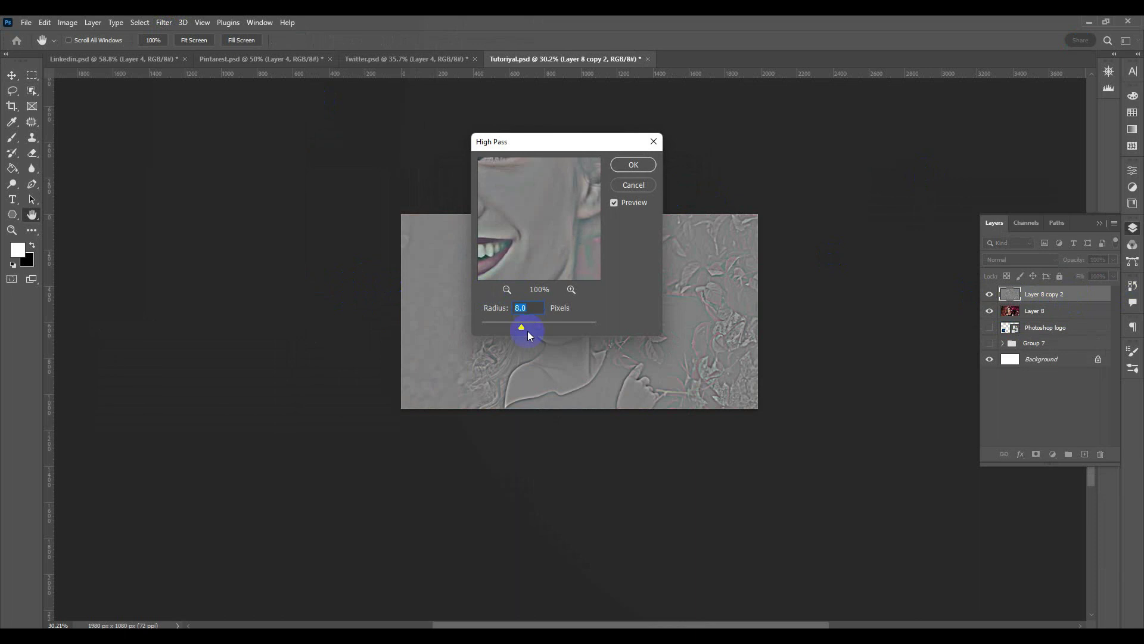
pyautogui.click(522, 326)
pyautogui.moveTo(556, 141); pyautogui.dragTo(738, 219)
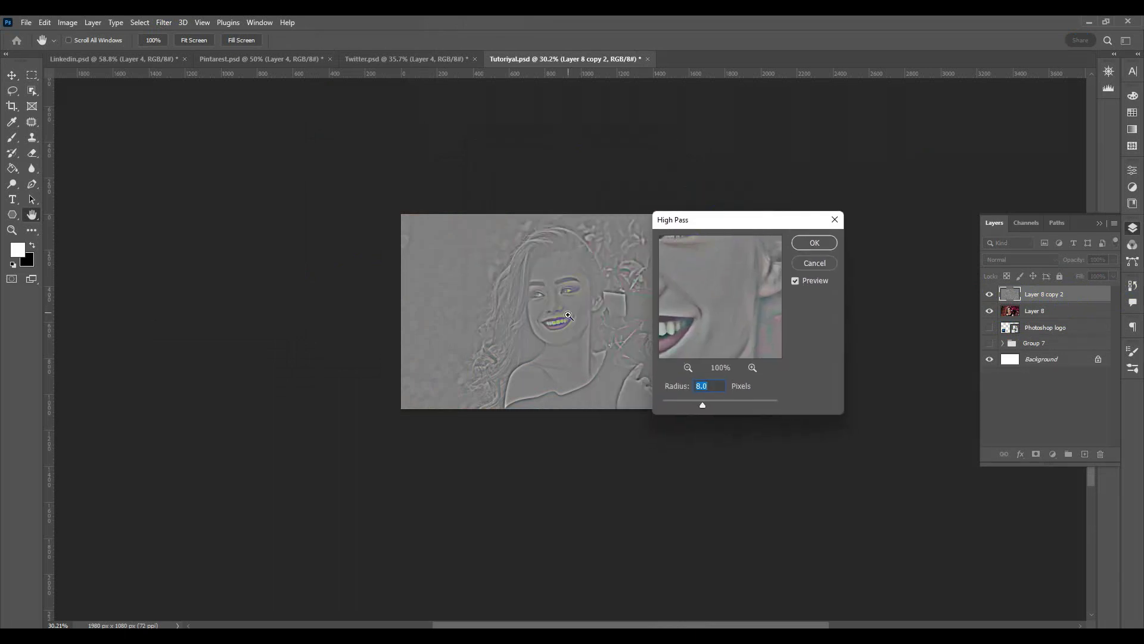
pyautogui.moveTo(728, 379); pyautogui.dragTo(706, 382)
pyautogui.write('7.8')
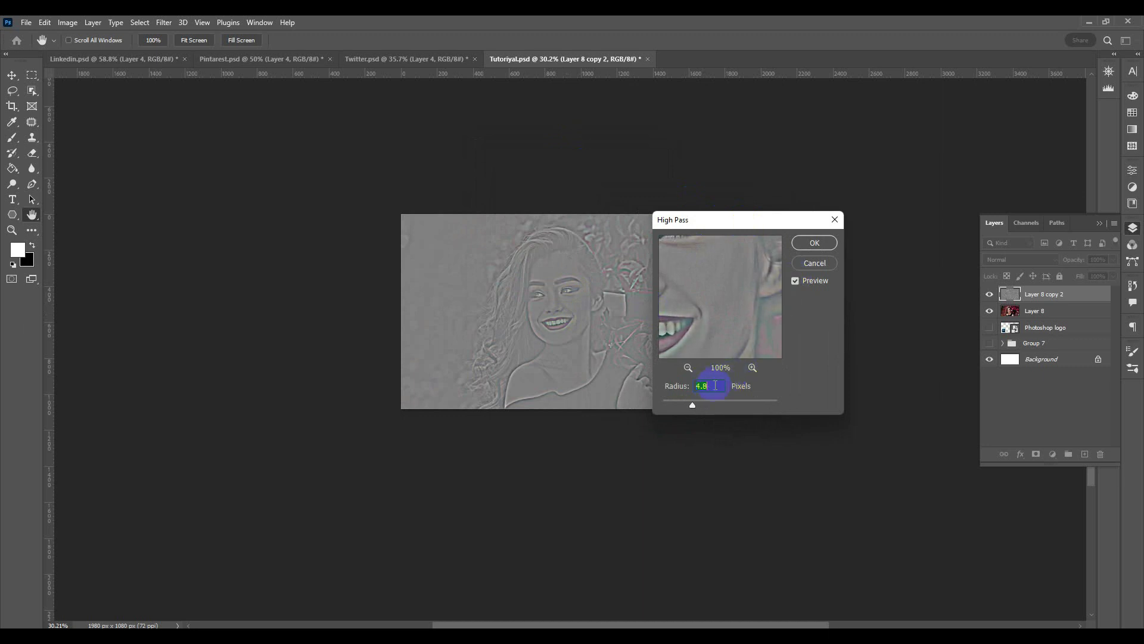
pyautogui.scroll(-8, 715, 385)
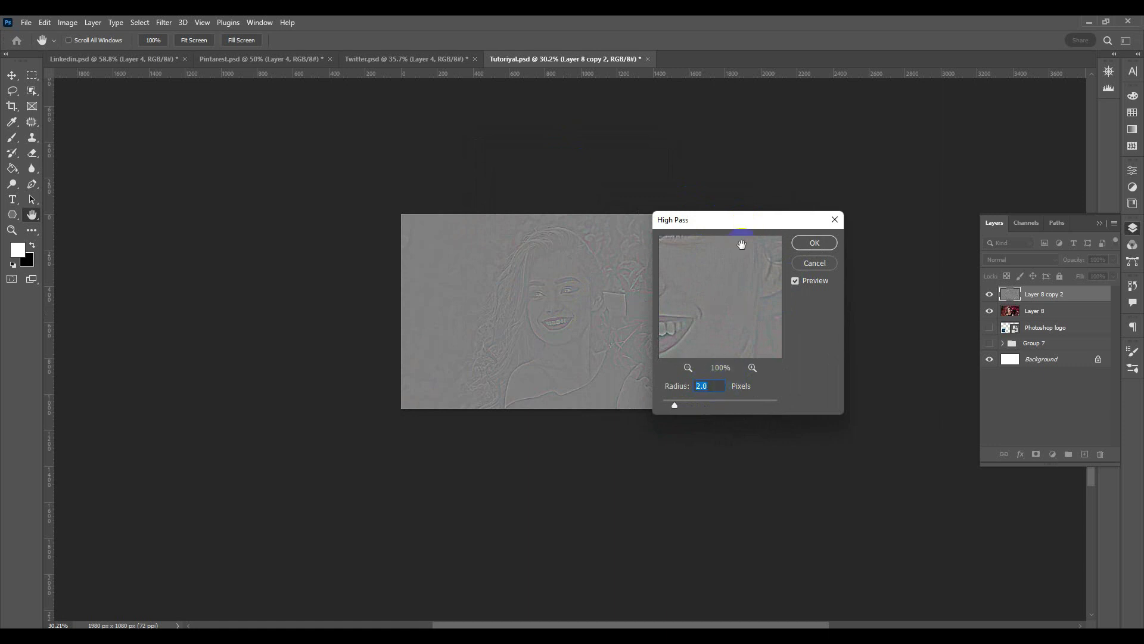
pyautogui.click(556, 293)
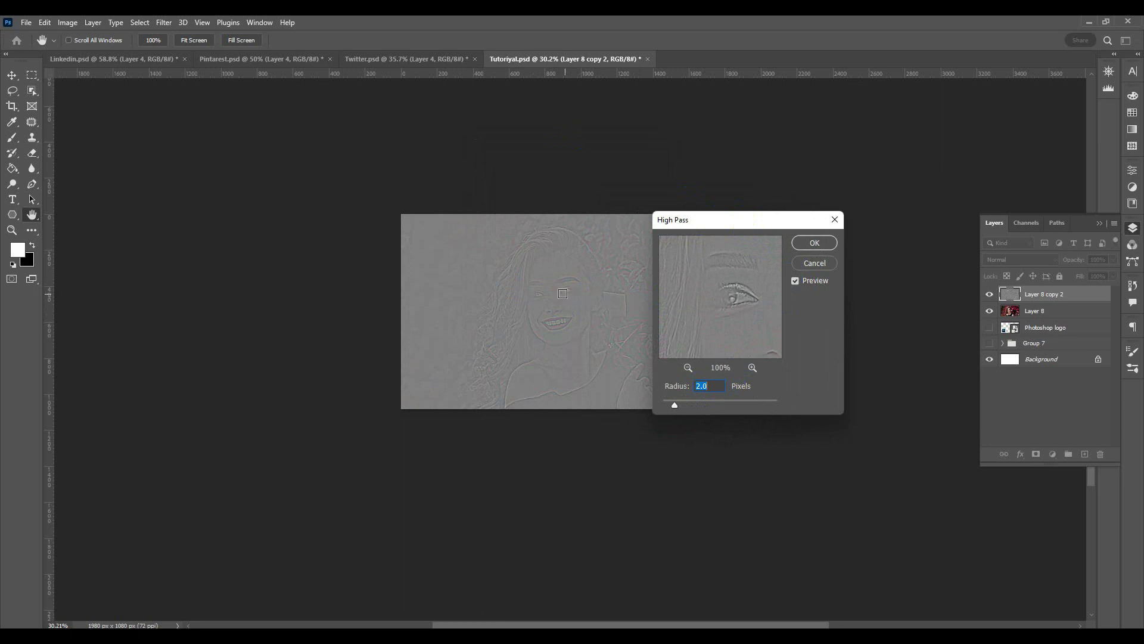
pyautogui.click(571, 290)
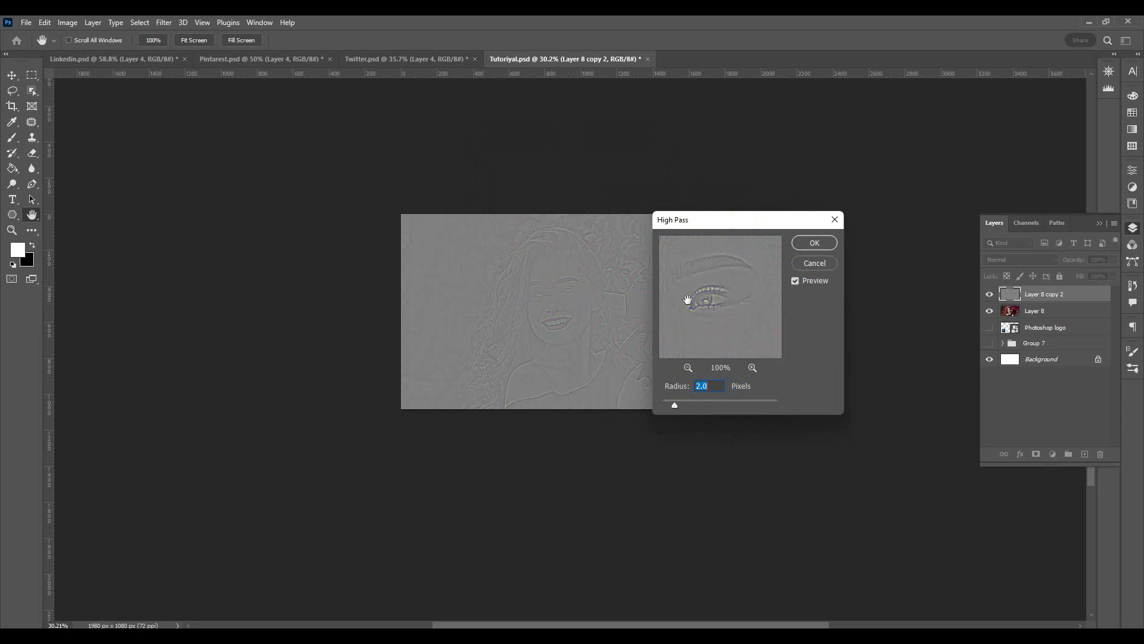
pyautogui.click(813, 243)
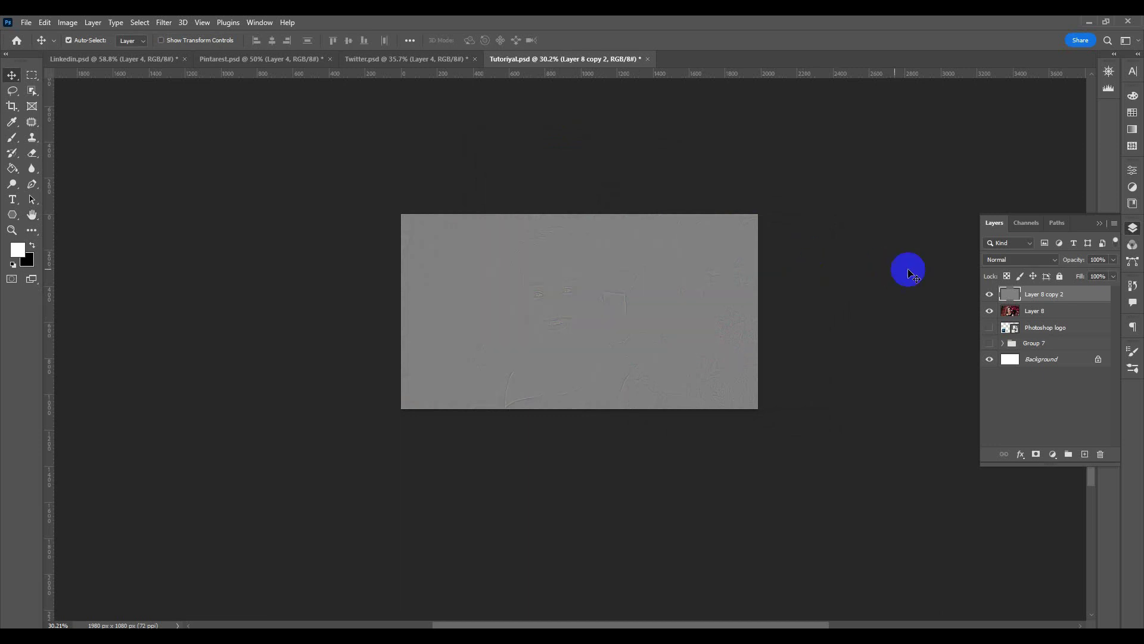
# - Set Layer 8 copy 2's blend mode to Hard Light and reselect that layer
pyautogui.click(1056, 263)
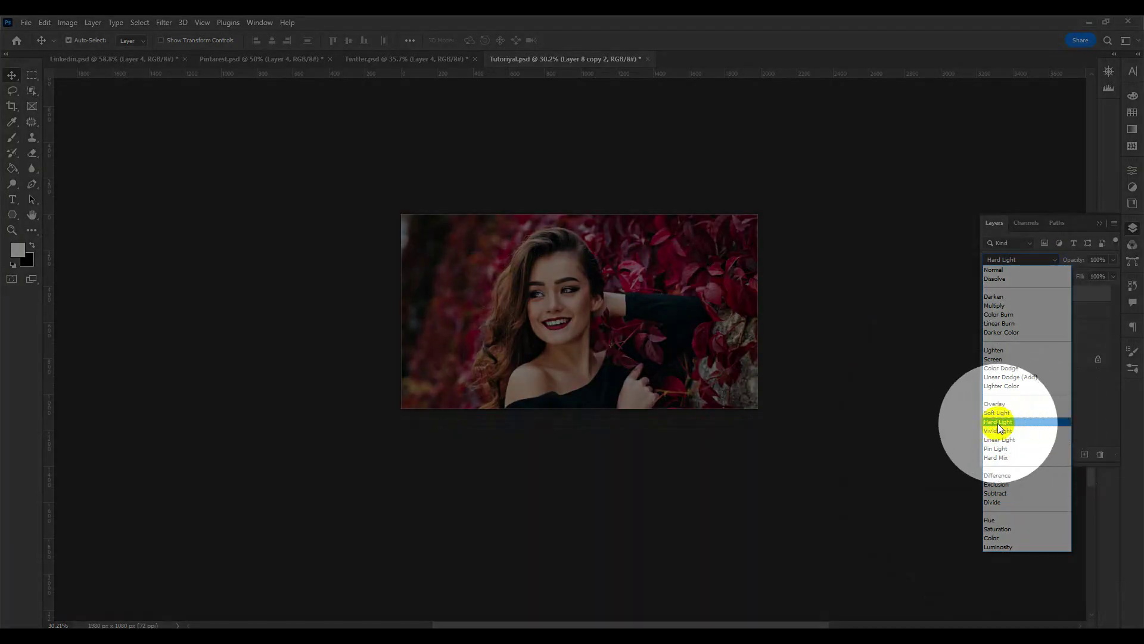
pyautogui.click(1011, 421)
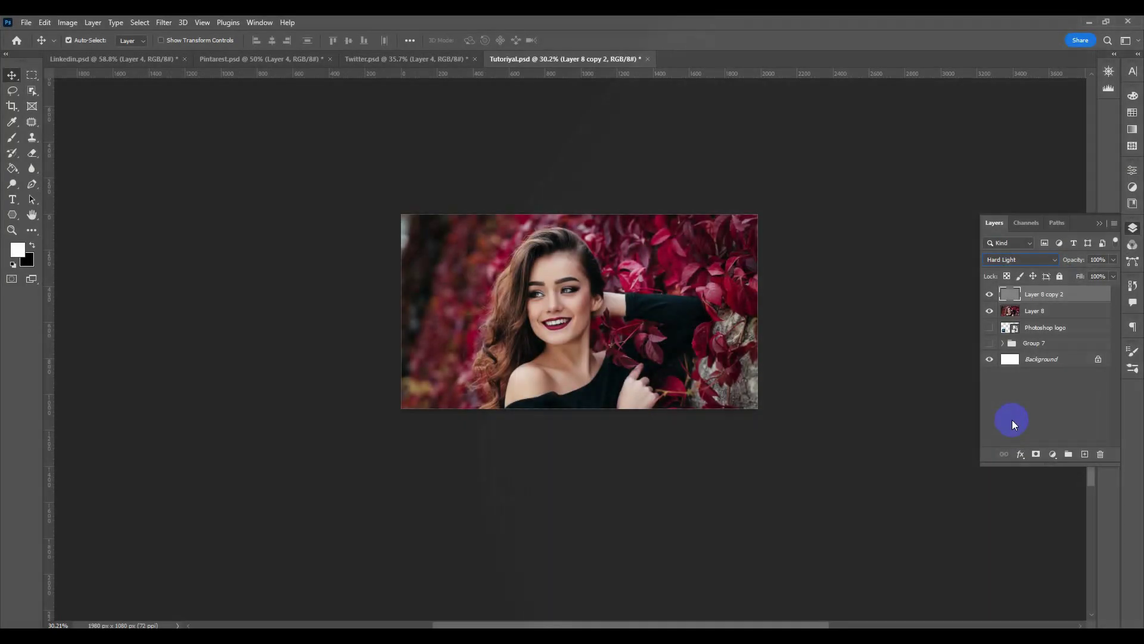
pyautogui.click(643, 387)
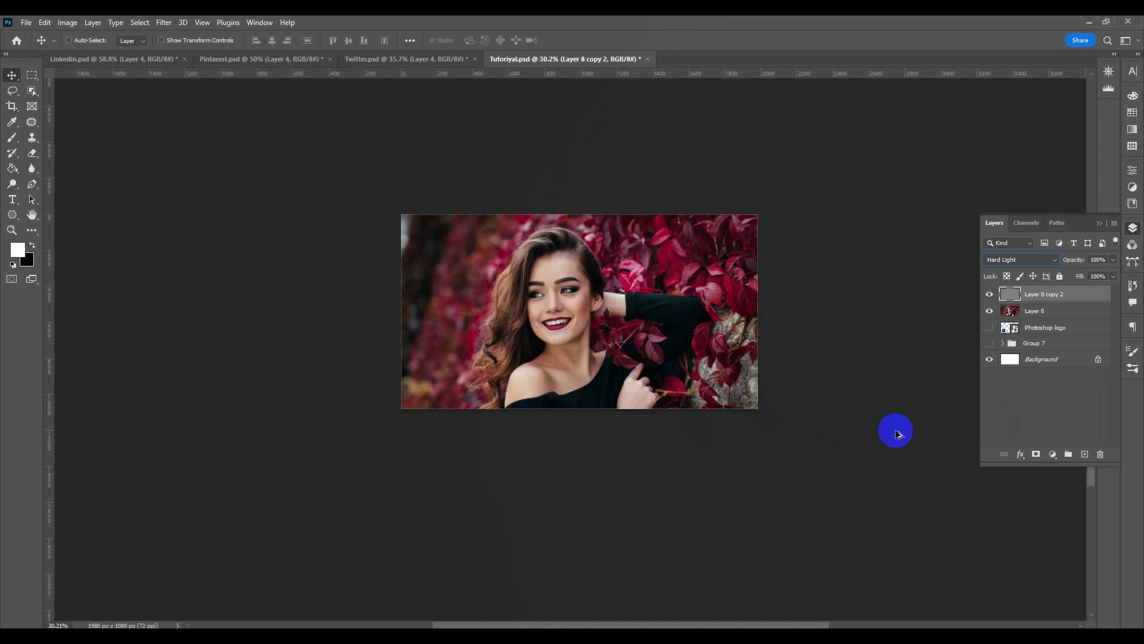
pyautogui.click(1035, 388)
pyautogui.click(1060, 296)
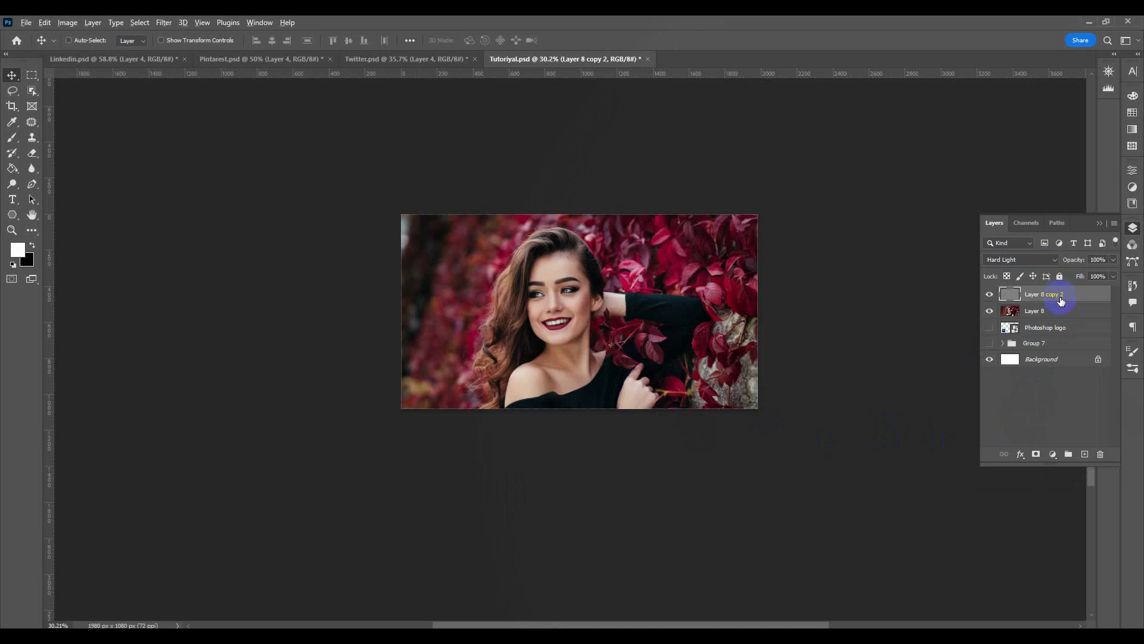
# - Stamp all visible layers into a new top Layer 9 with Ctrl+Alt+Shift+E
pyautogui.hotkey('ctrl', 'shift', 'alt', 'e')
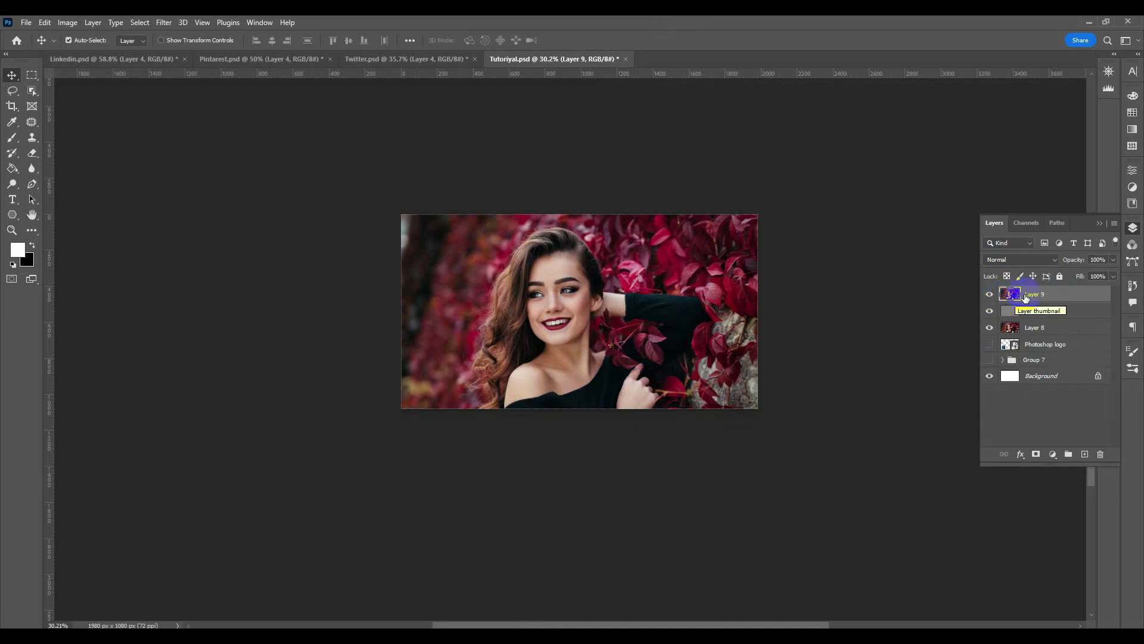
pyautogui.click(164, 23)
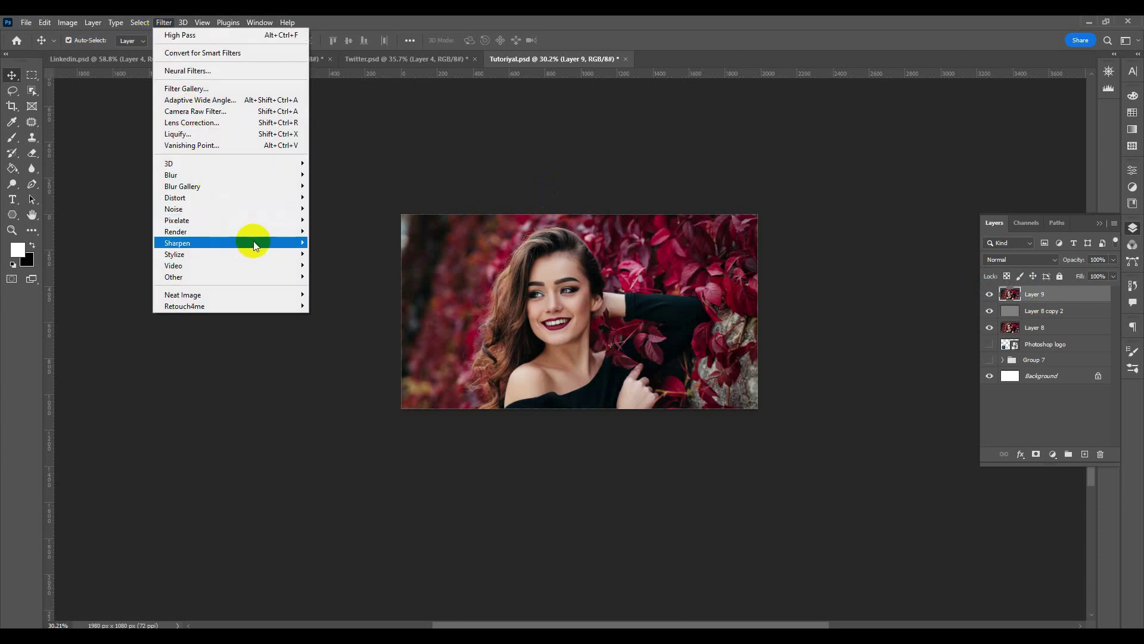
pyautogui.moveTo(177, 242)
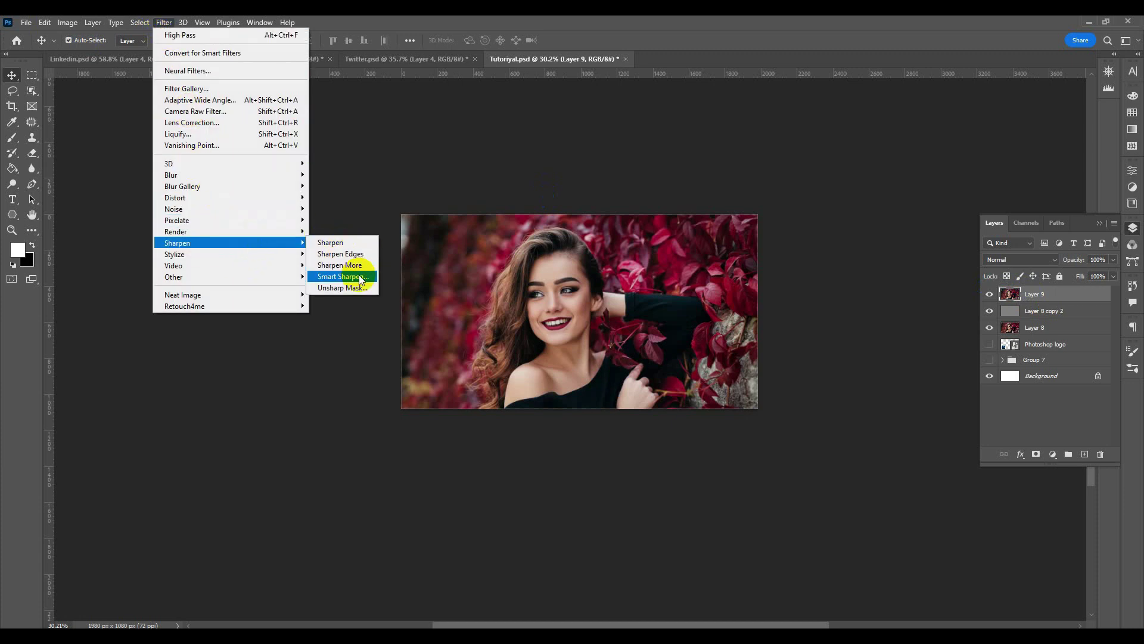
# - Set Smart Sharpen on Layer 9 to Amount 90% with Remove kept on Lens Blur
pyautogui.click(367, 280)
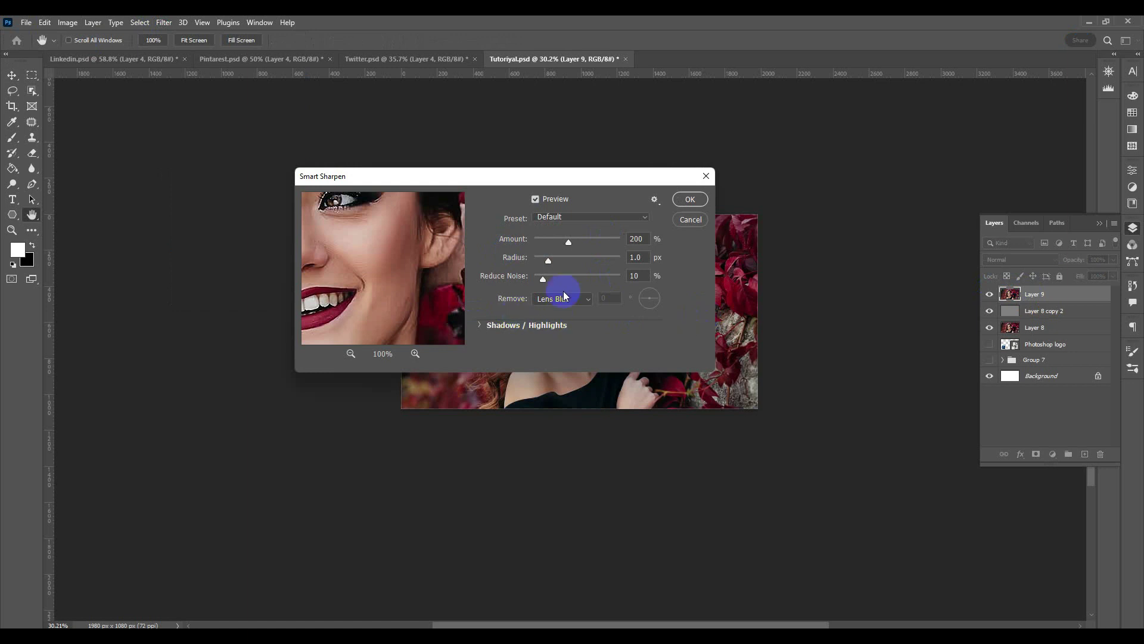
pyautogui.click(574, 219)
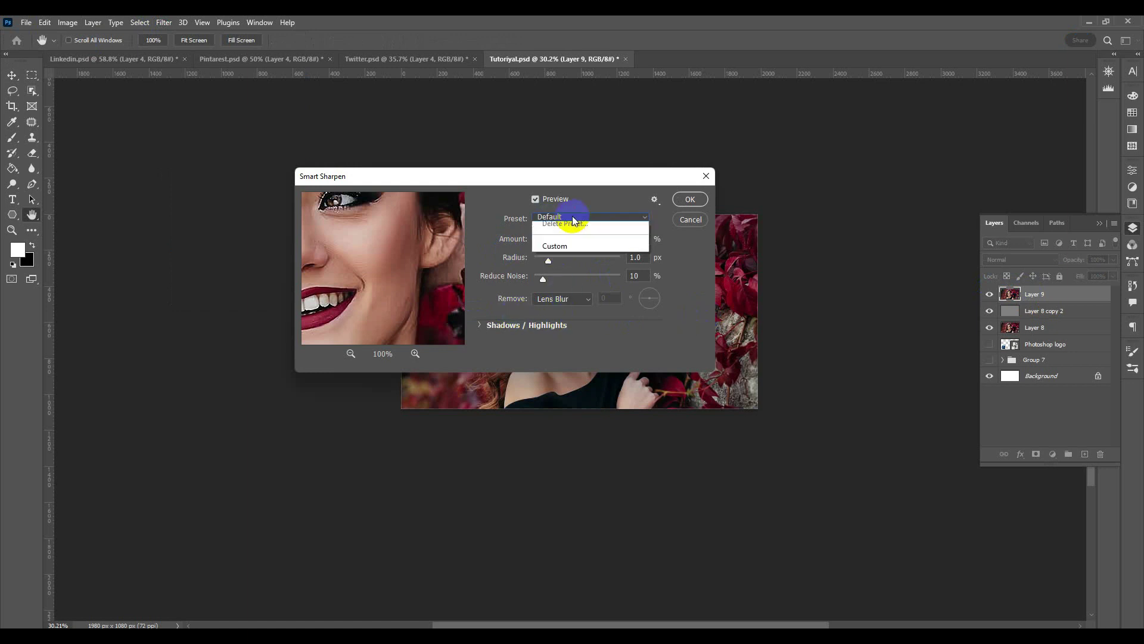
pyautogui.click(540, 219)
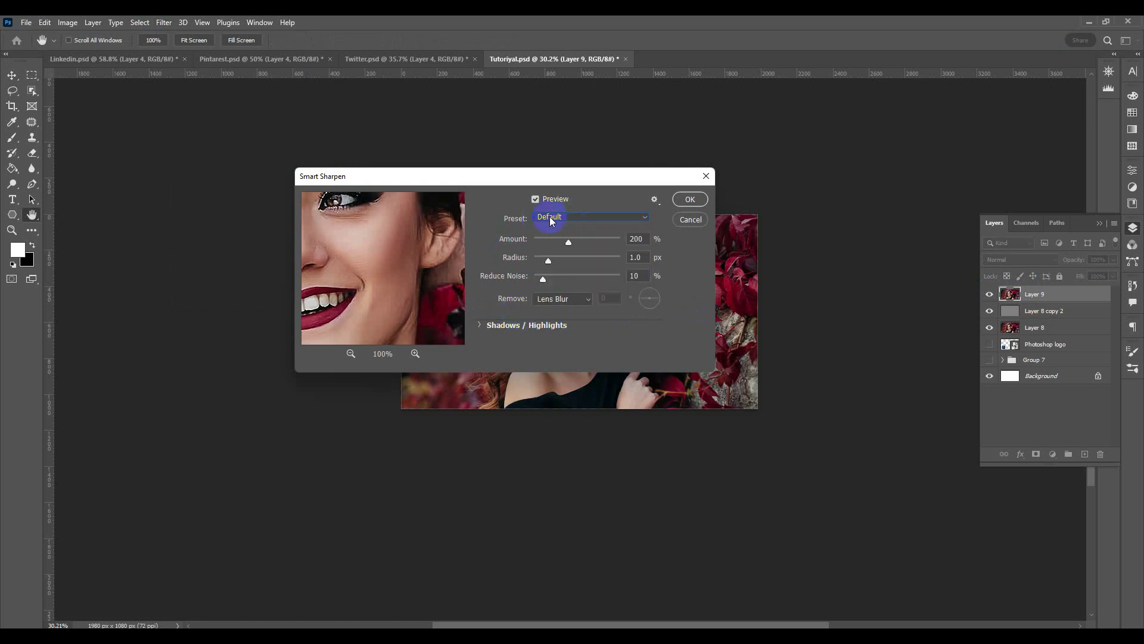
pyautogui.click(646, 239)
pyautogui.write('90')
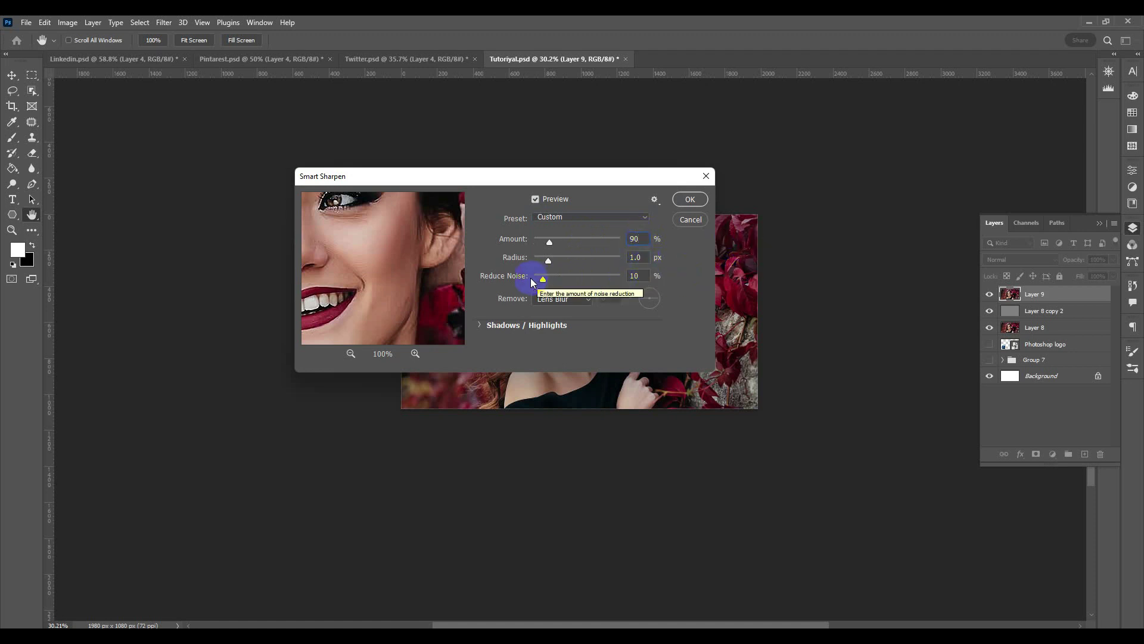
pyautogui.click(590, 299)
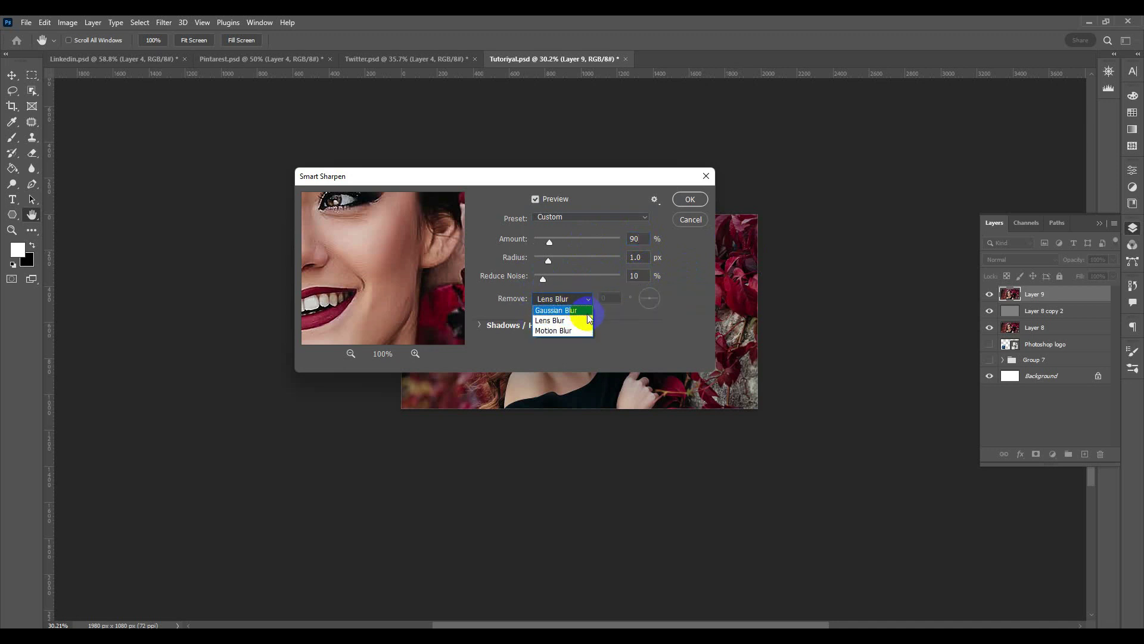
pyautogui.click(588, 311)
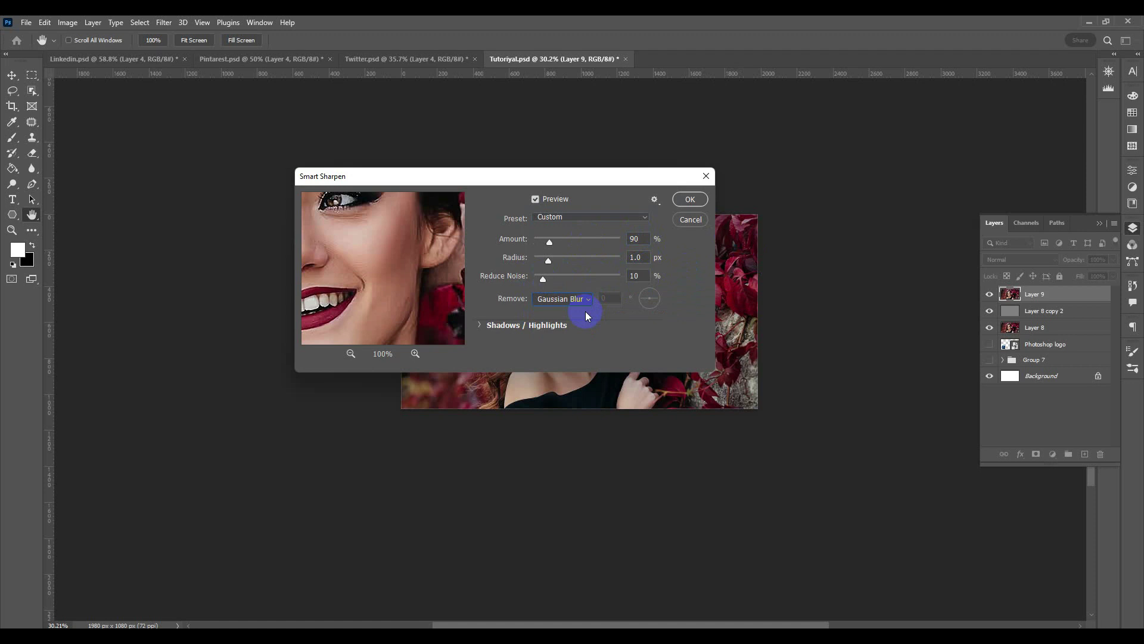
pyautogui.click(587, 300)
pyautogui.click(573, 316)
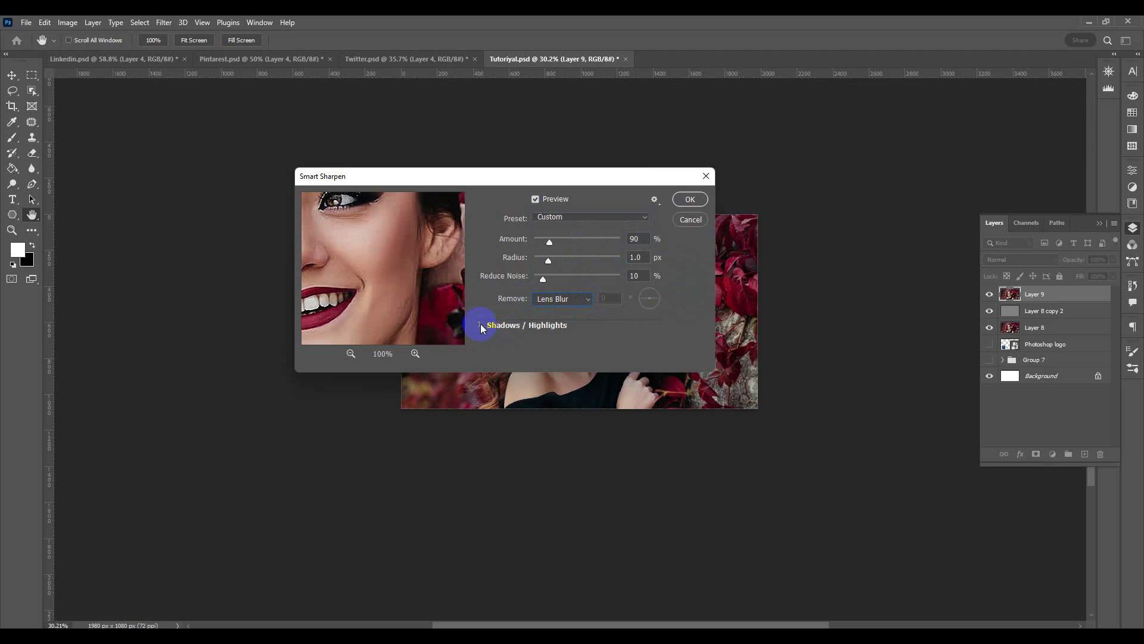
# - Preview the sharpening on the eyes and mouth, then apply Smart Sharpen
pyautogui.click(480, 325)
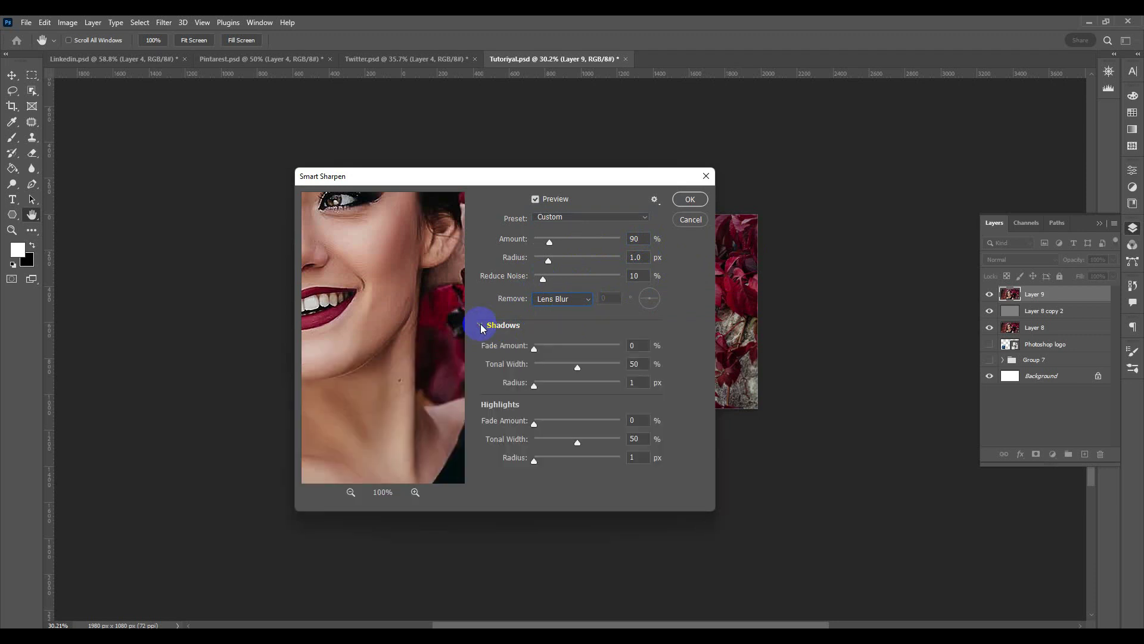
pyautogui.moveTo(490, 182); pyautogui.dragTo(834, 182)
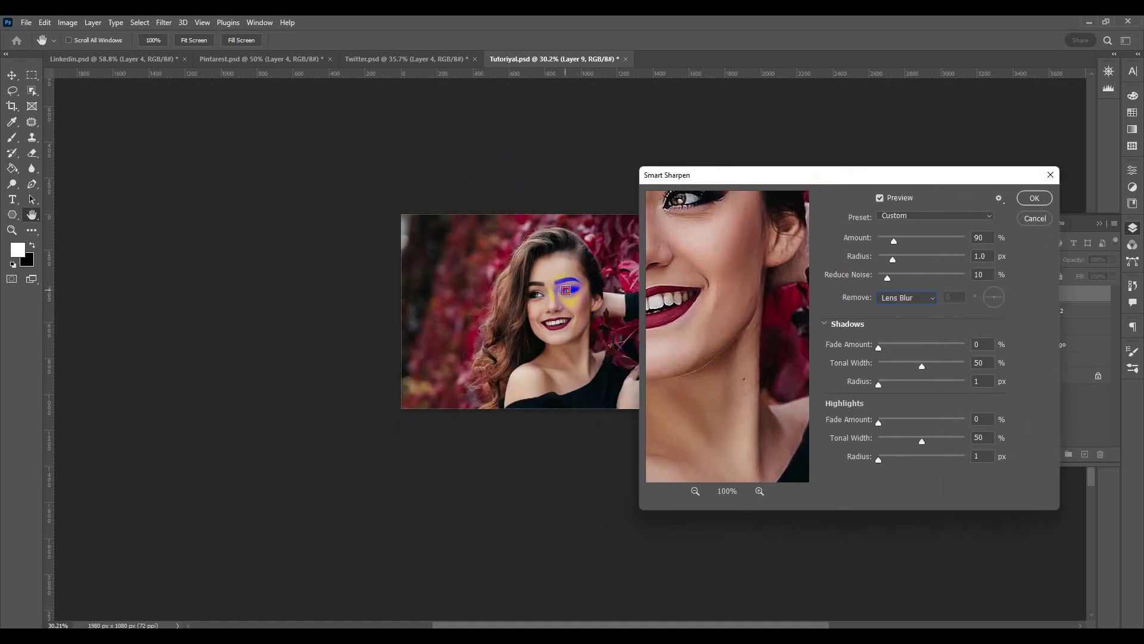
pyautogui.click(567, 291)
pyautogui.click(537, 292)
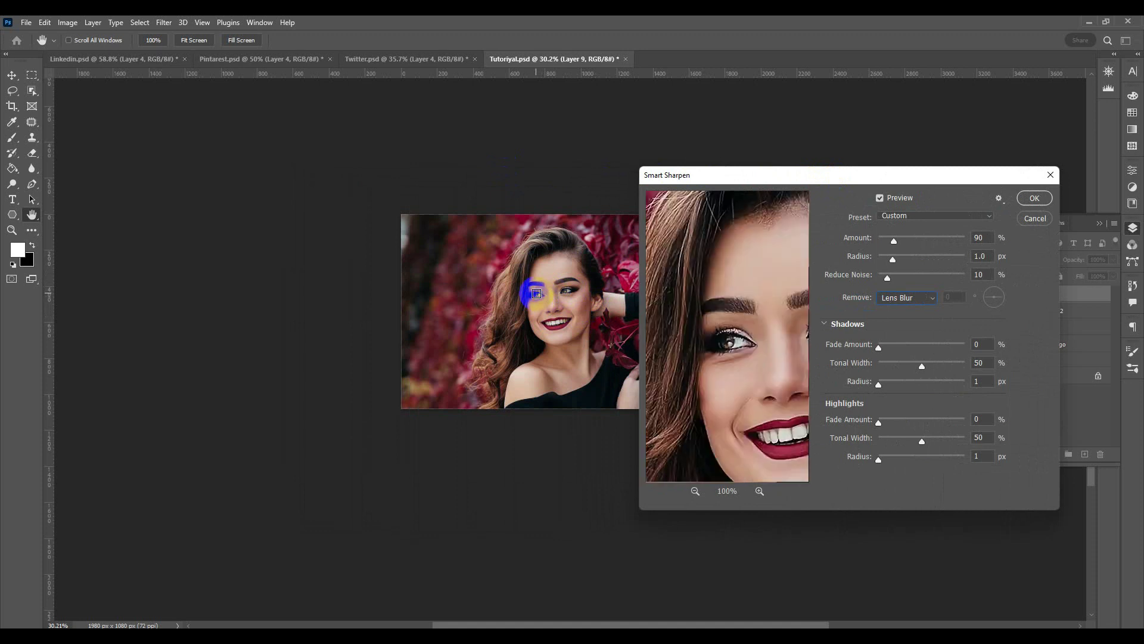
pyautogui.click(551, 324)
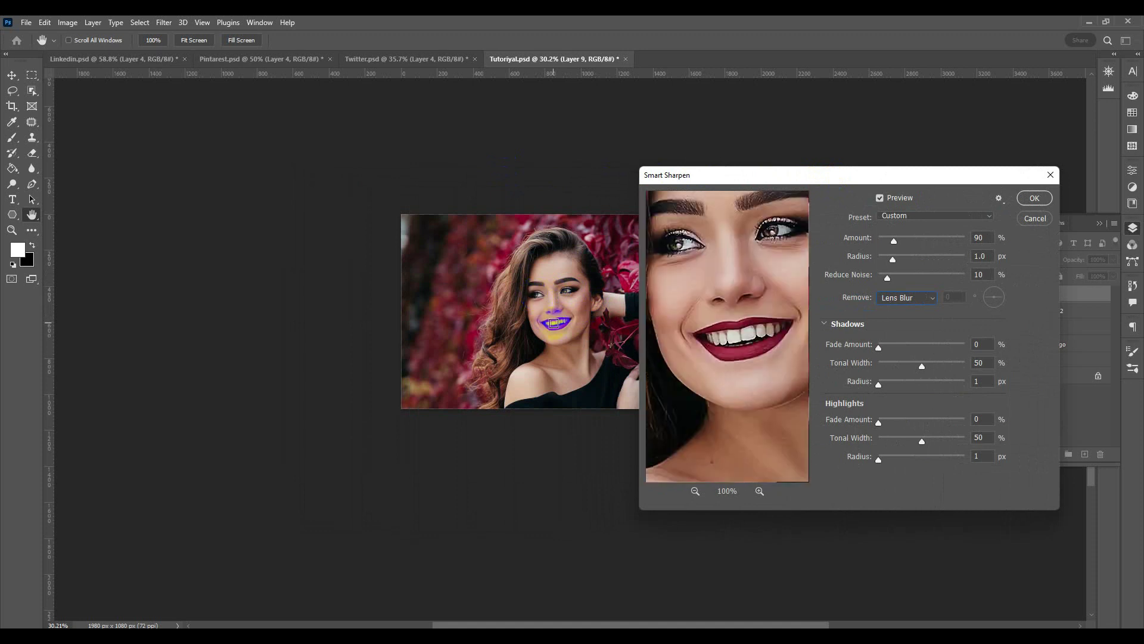
pyautogui.click(539, 298)
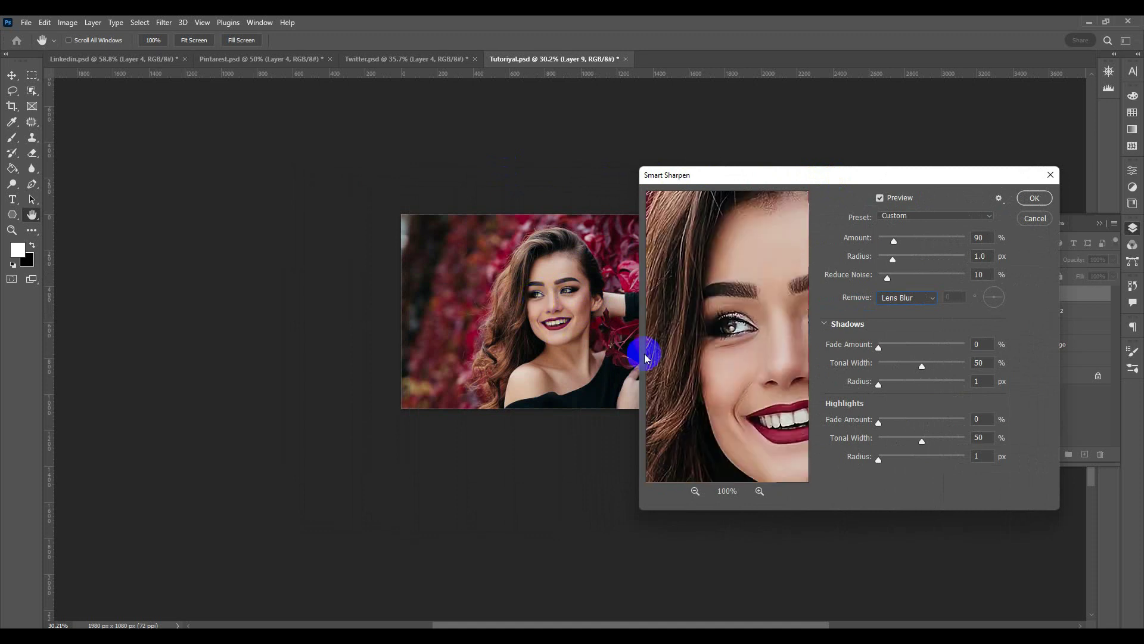
pyautogui.click(1040, 200)
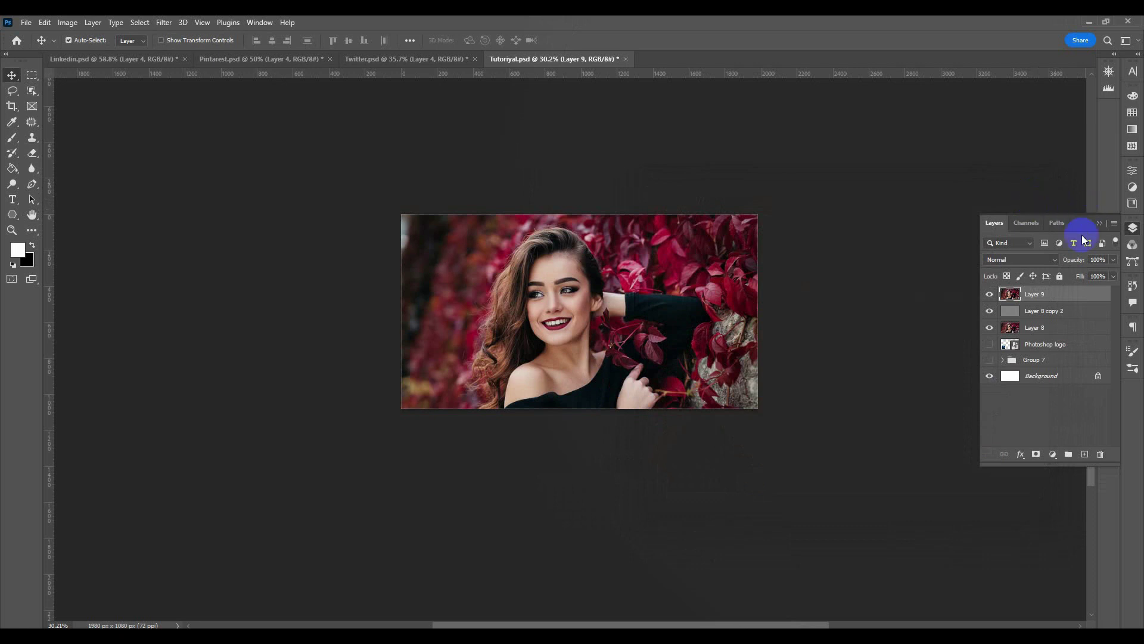
# - Set Layer 9's opacity to 40% in the Layers panel
pyautogui.moveTo(1105, 260); pyautogui.dragTo(1082, 257)
pyautogui.write('40')
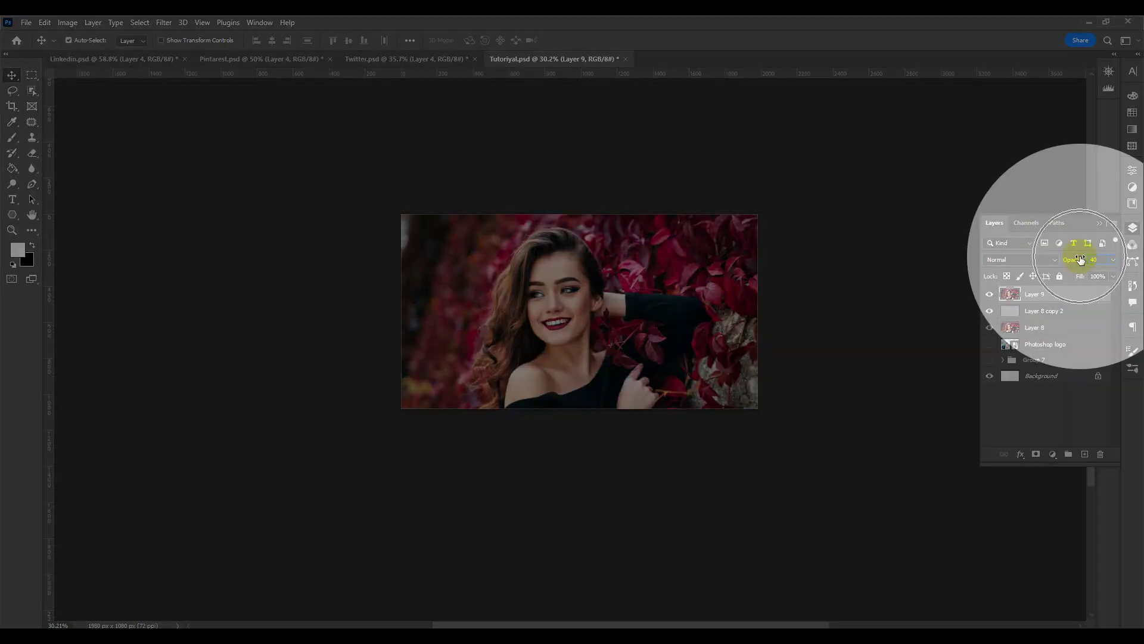
pyautogui.press('Return')
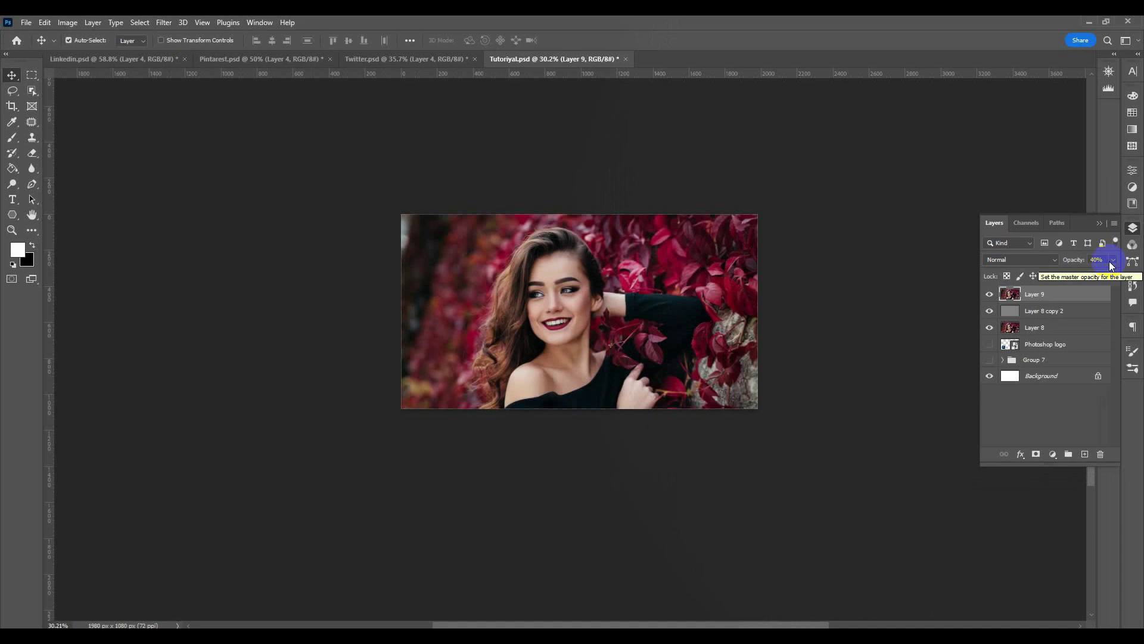
pyautogui.click(795, 325)
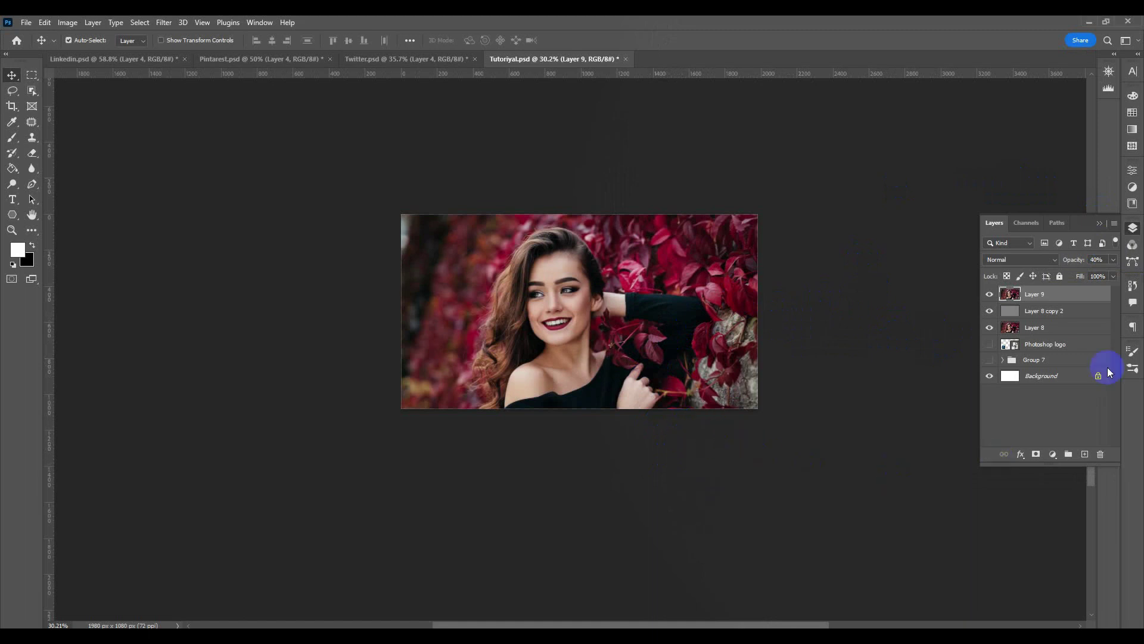
pyautogui.moveTo(557, 307); pyautogui.dragTo(615, 308)
pyautogui.keyDown('alt'); pyautogui.click(990, 327); pyautogui.keyUp('alt')
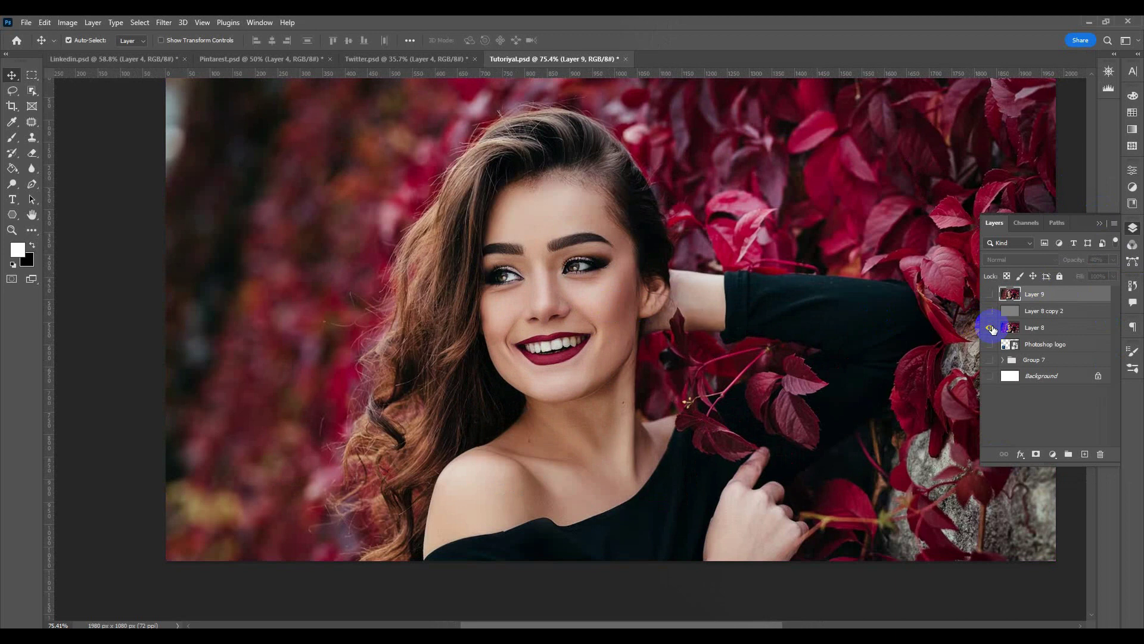
pyautogui.keyDown('alt'); pyautogui.click(989, 327); pyautogui.keyUp('alt')
pyautogui.moveTo(633, 304); pyautogui.dragTo(652, 304)
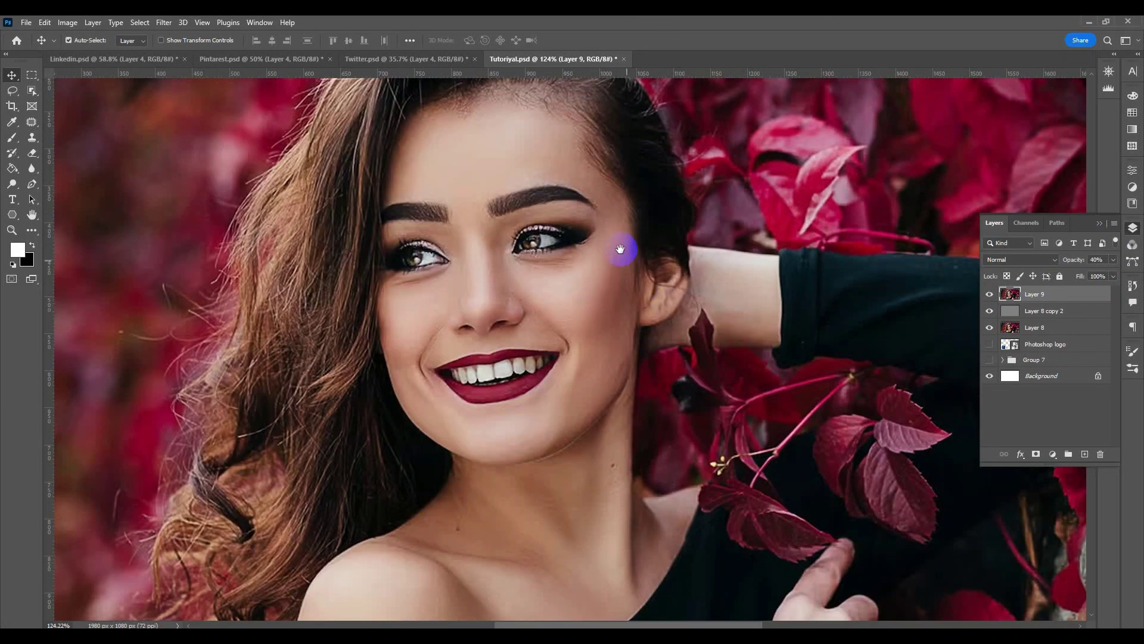
pyautogui.moveTo(620, 249); pyautogui.dragTo(646, 320)
pyautogui.keyDown('alt'); pyautogui.click(989, 328); pyautogui.keyUp('alt')
pyautogui.keyDown('alt'); pyautogui.click(990, 329); pyautogui.keyUp('alt')
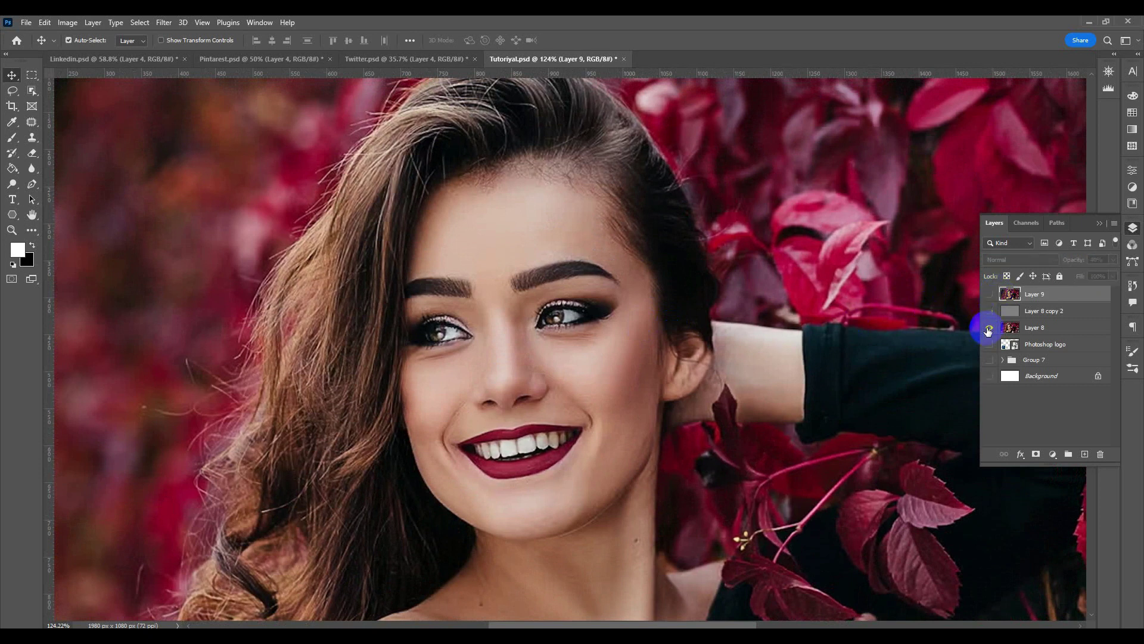
pyautogui.keyDown('alt'); pyautogui.click(989, 329); pyautogui.keyUp('alt')
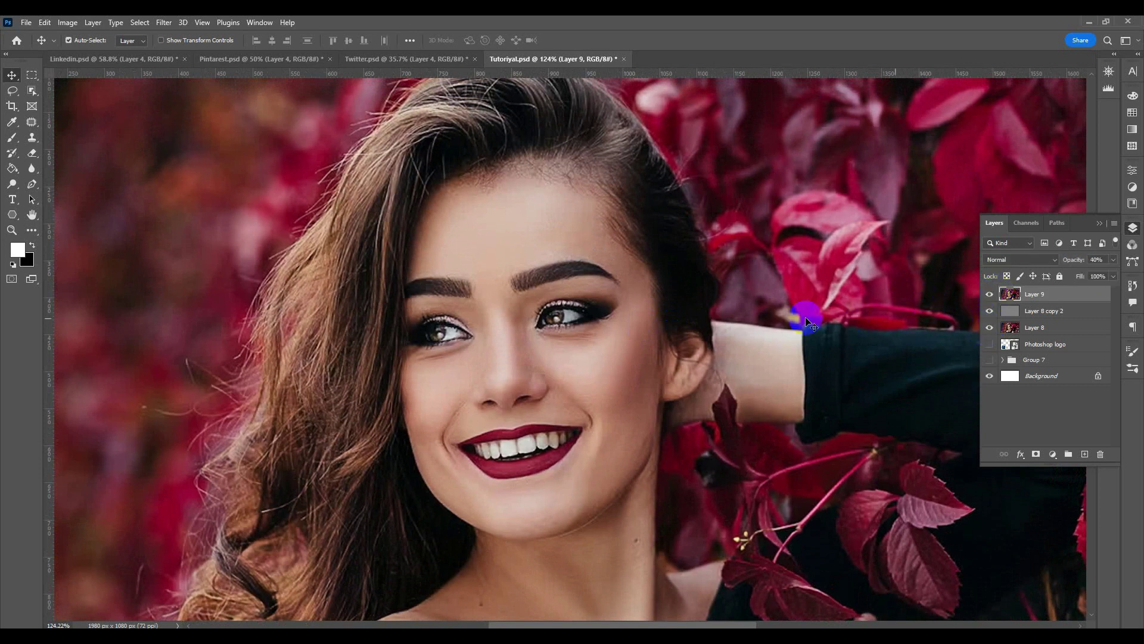
pyautogui.scroll(-2, 468, 222)
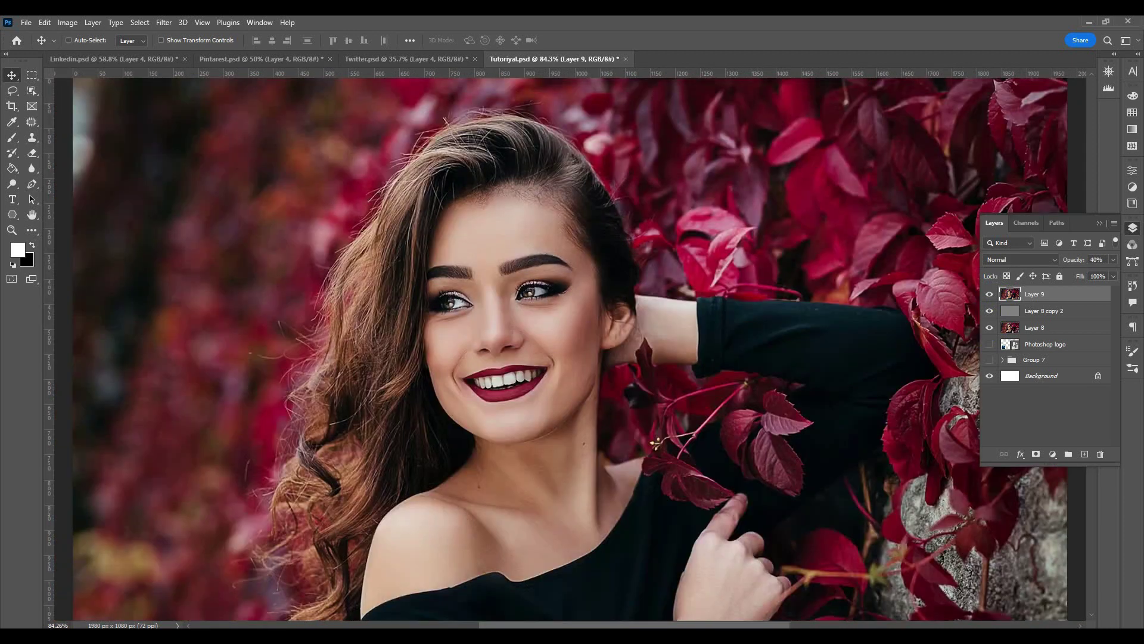